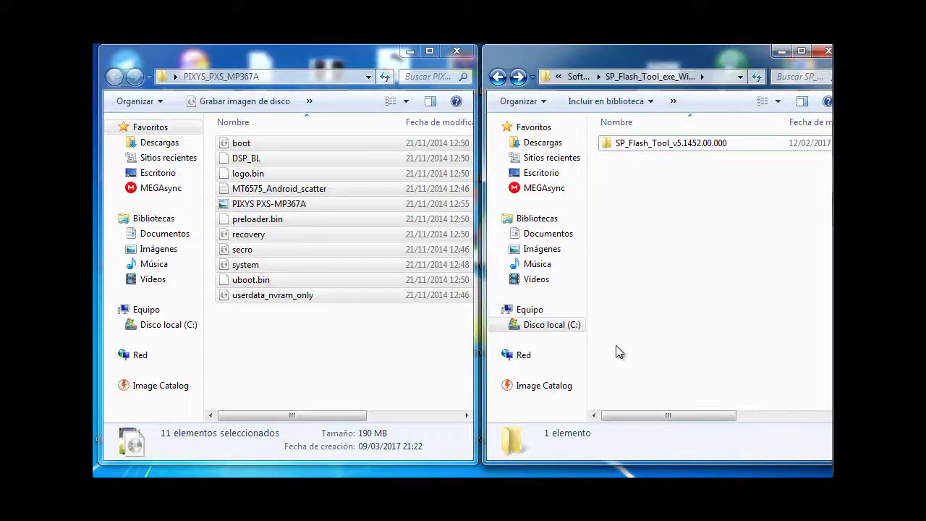
# Step: View the PIXYS PXS-MP367A photo from the PIXYS_PXS_MP367A firmware folder and close it again
pyautogui.click(383, 332)
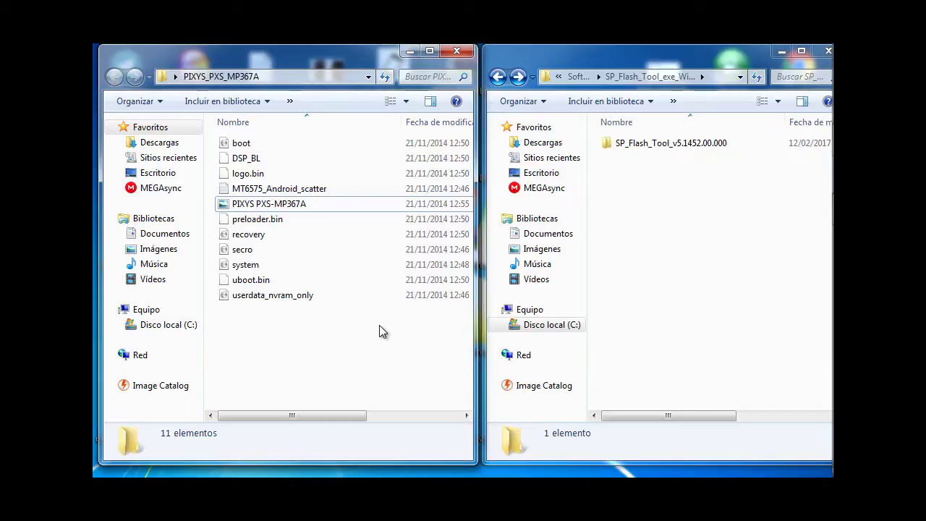
pyautogui.doubleClick(304, 203)
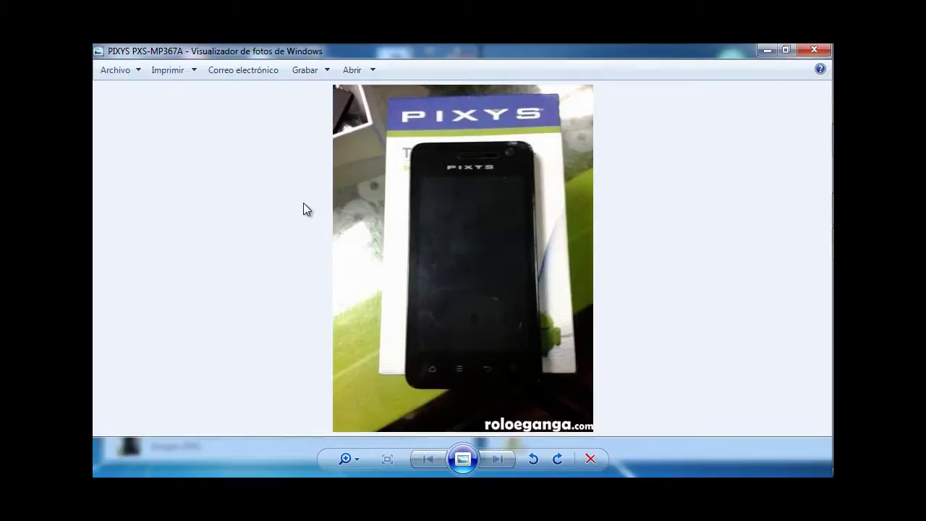
pyautogui.click(814, 49)
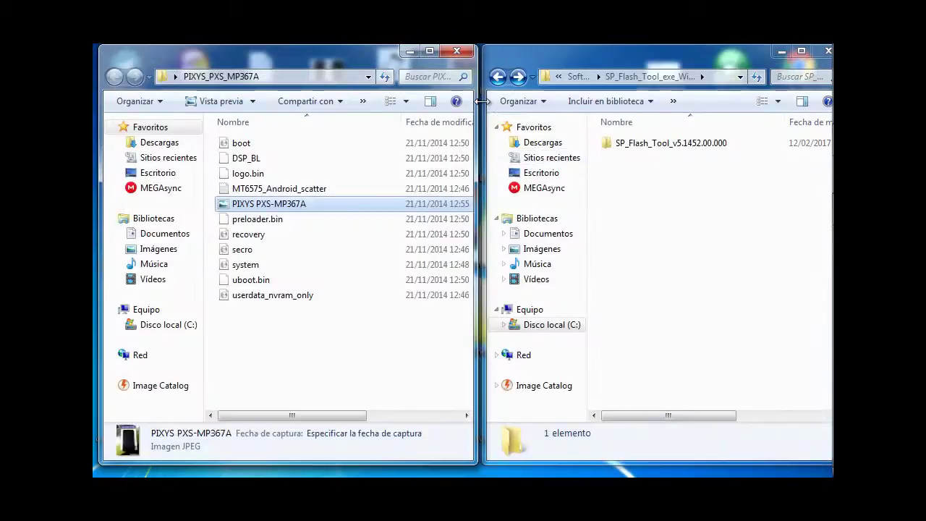
pyautogui.click(238, 336)
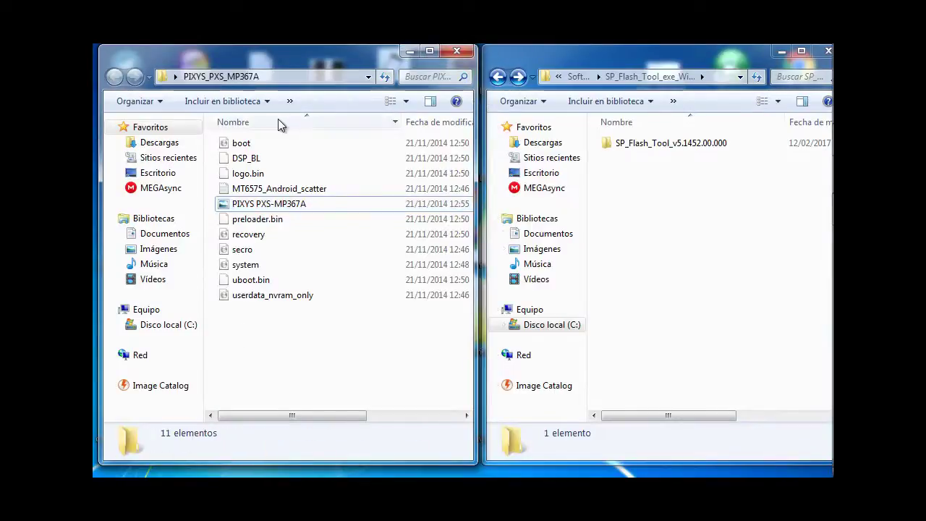
pyautogui.moveTo(300, 336); pyautogui.dragTo(291, 129)
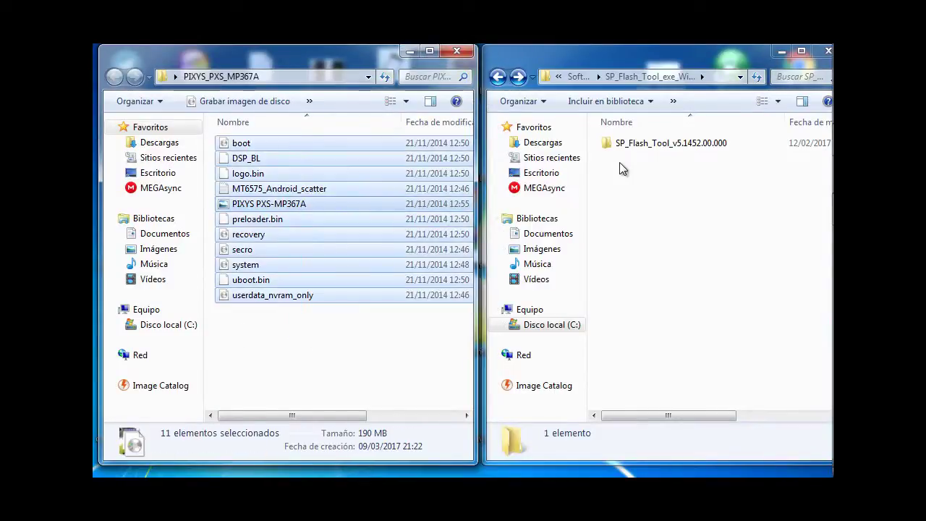
pyautogui.click(655, 145)
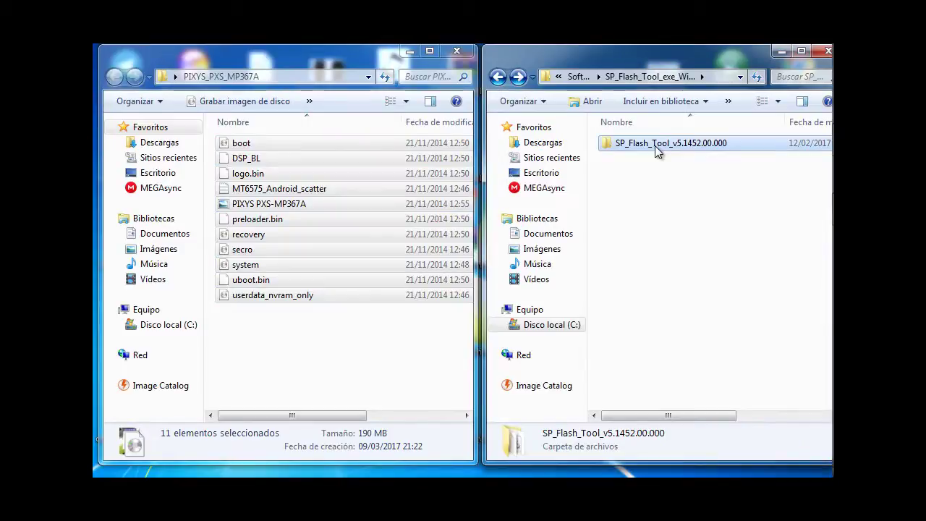
pyautogui.click(658, 160)
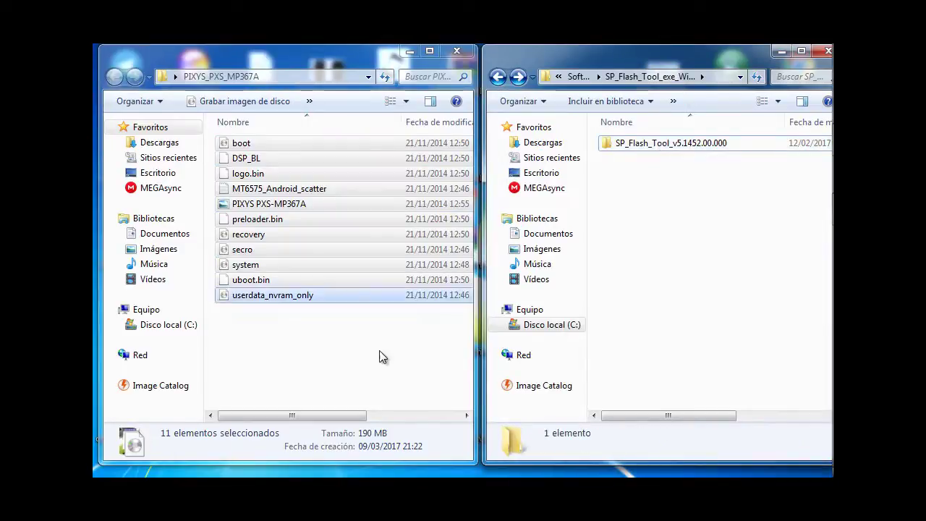
pyautogui.click(340, 367)
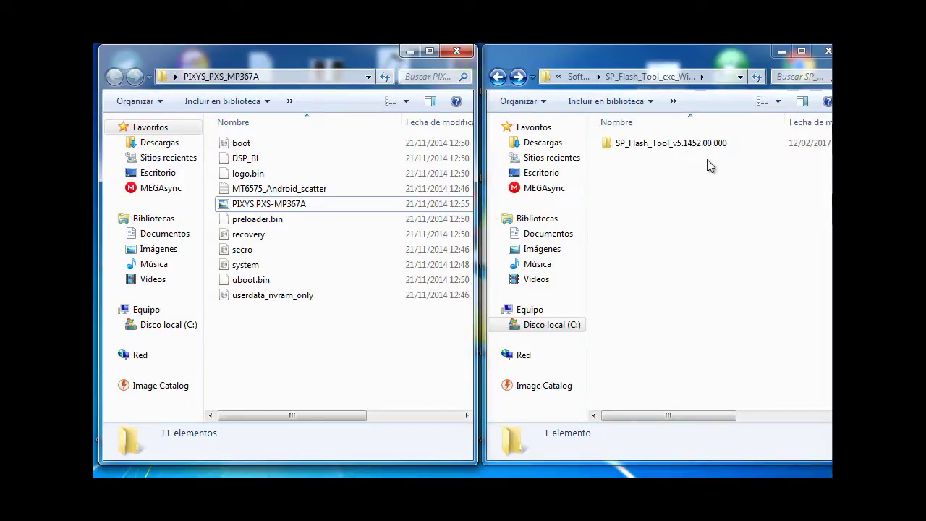
# Step: Launch flash_tool from the SP_Flash_Tool_v5.1452.00.000 folder and load the MT6575_Android_scatter file from PIXYS_PXS_MP367A on the desktop
pyautogui.doubleClick(665, 147)
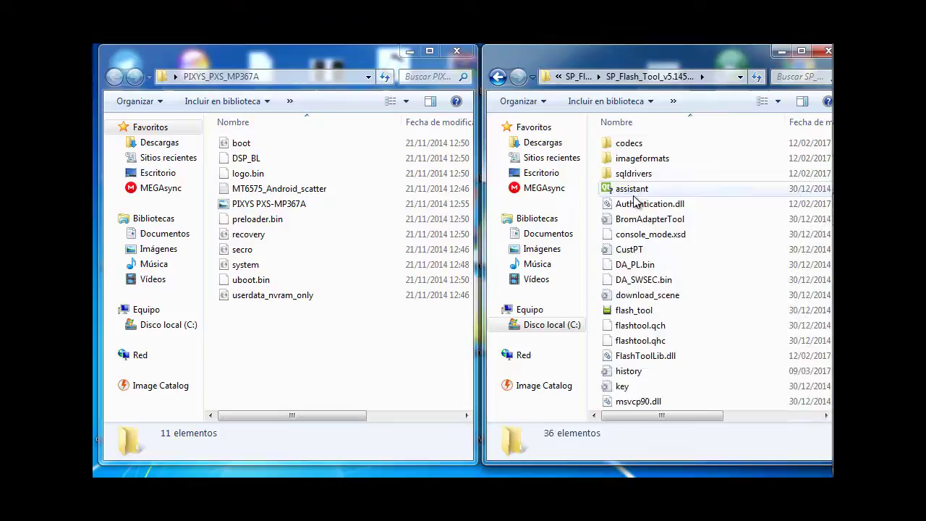
pyautogui.doubleClick(640, 314)
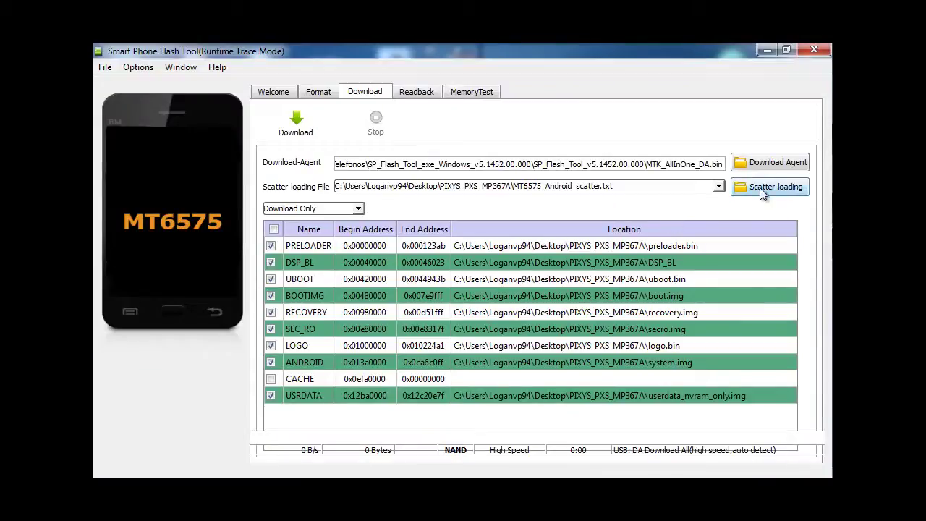
pyautogui.click(773, 191)
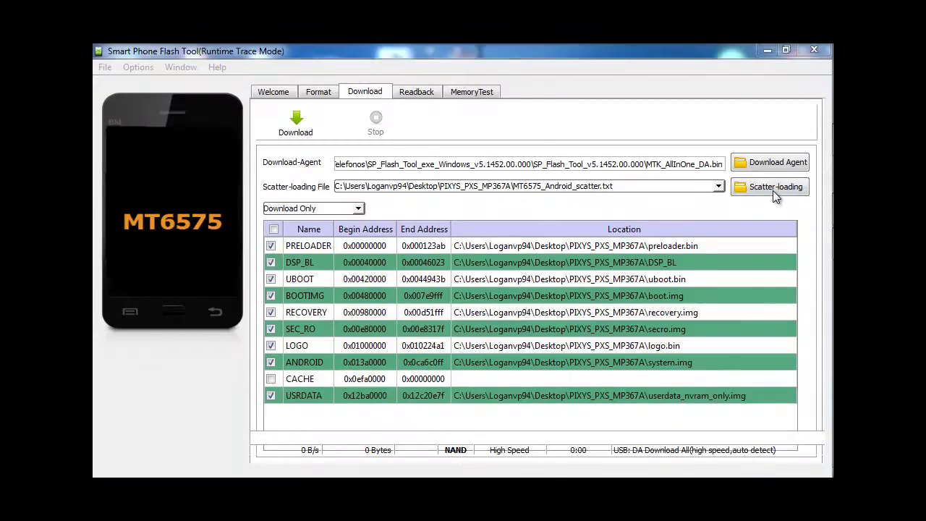
pyautogui.click(162, 202)
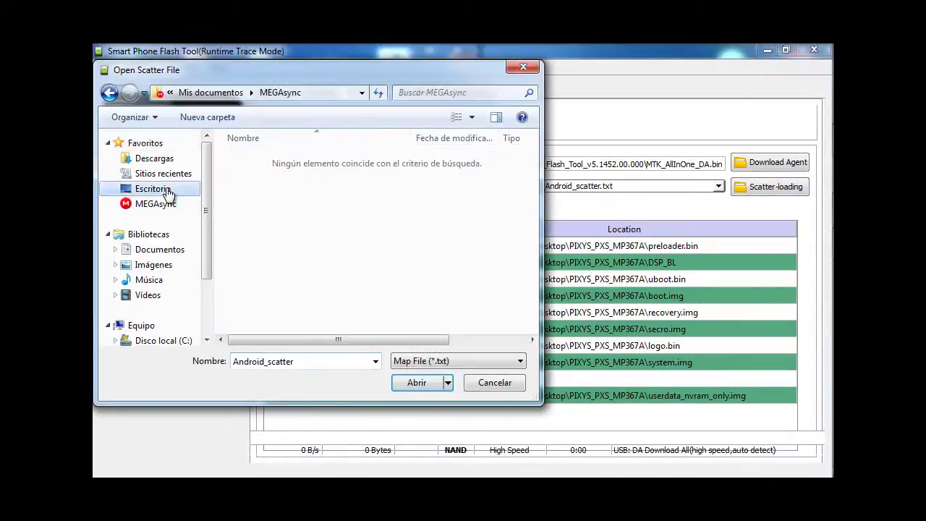
pyautogui.click(154, 188)
pyautogui.moveTo(533, 168); pyautogui.dragTo(537, 253)
pyautogui.scroll(-1, 426, 275)
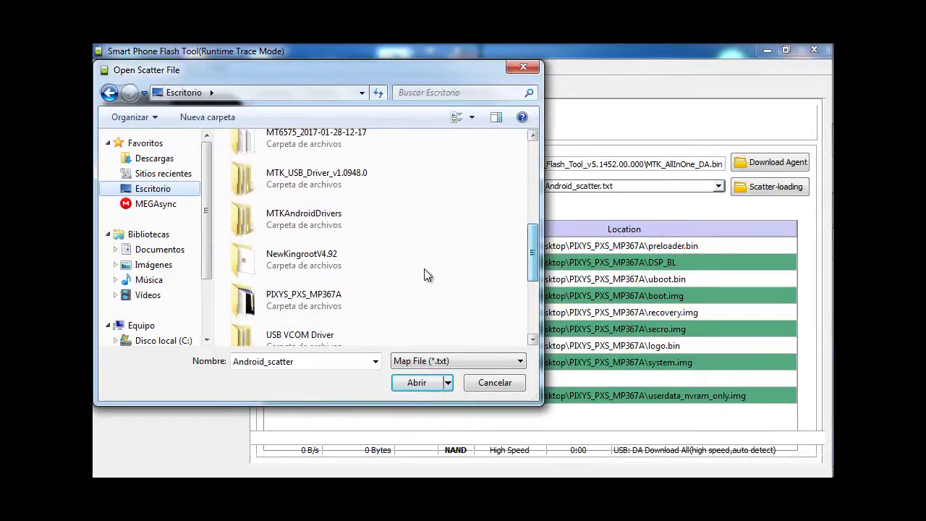
pyautogui.doubleClick(330, 300)
pyautogui.click(308, 160)
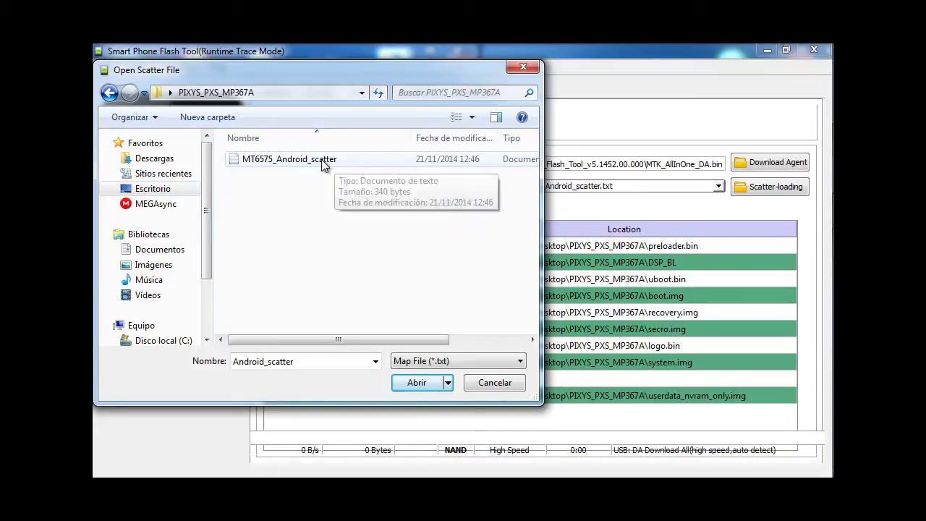
pyautogui.doubleClick(321, 160)
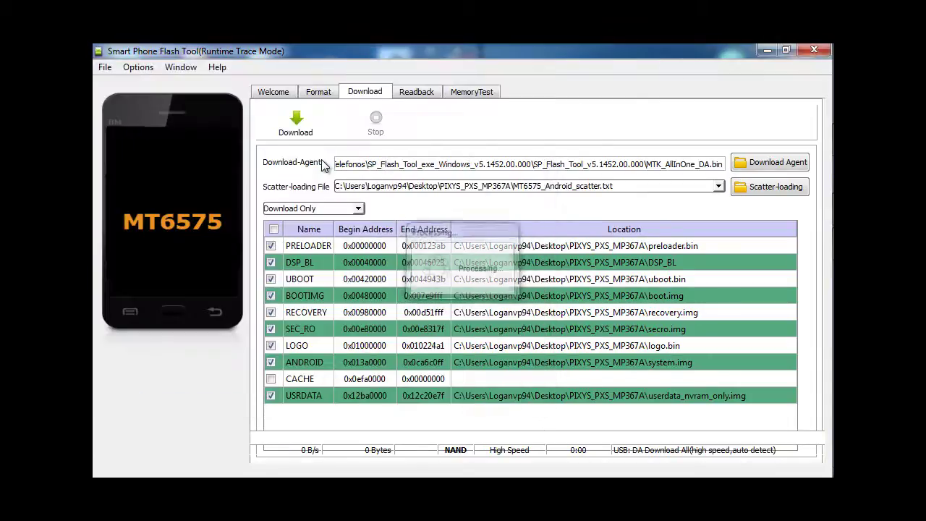
# Step: Exclude PRELOADER from the partitions and try to flash the firmware in Download Only mode
pyautogui.click(271, 246)
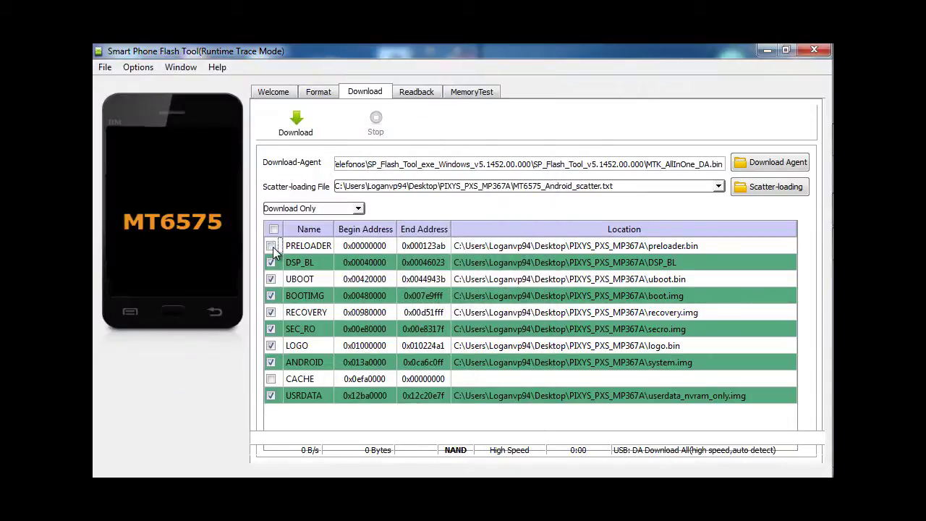
pyautogui.click(297, 136)
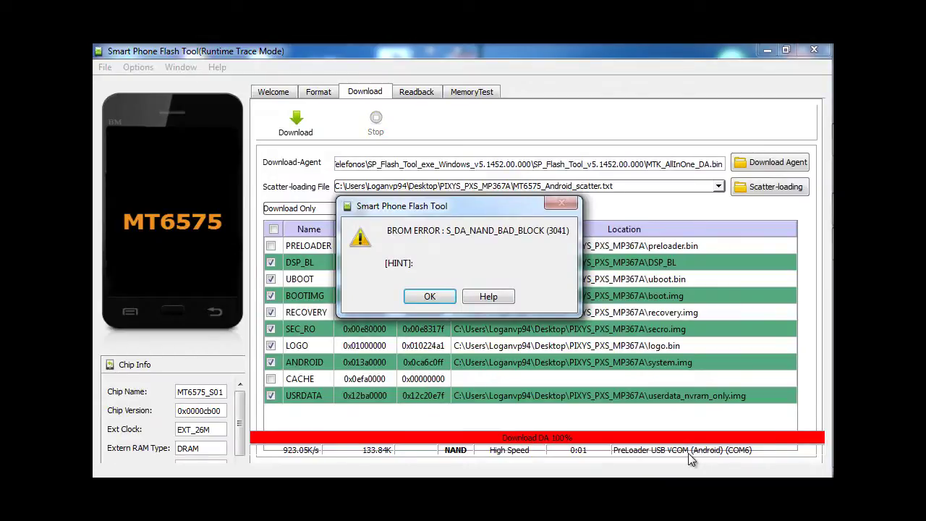
pyautogui.press('Return')
# Step: Close the current flash tool, launch flash_tool from the SP Flash Tool v5.1352.01 folder and maximize its window
pyautogui.click(822, 50)
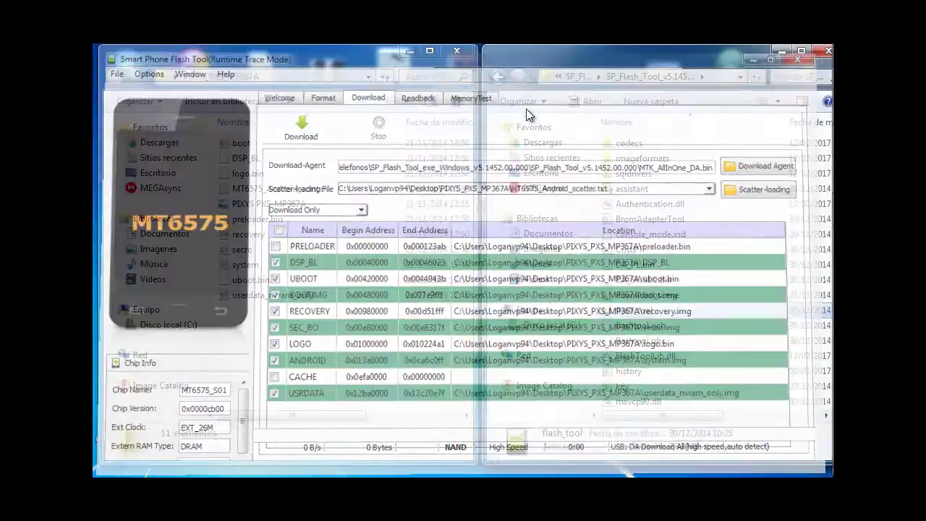
pyautogui.click(497, 77)
pyautogui.click(497, 77)
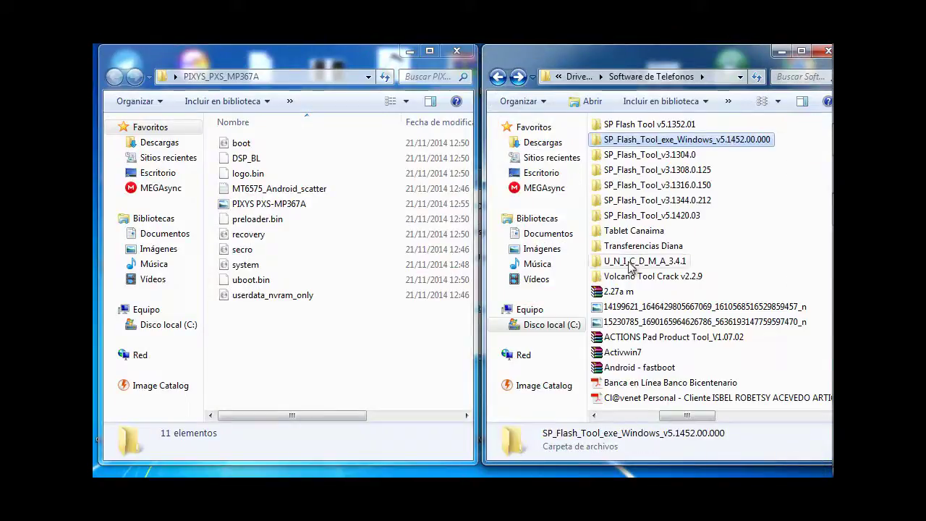
pyautogui.doubleClick(680, 125)
pyautogui.doubleClick(637, 144)
pyautogui.click(634, 328)
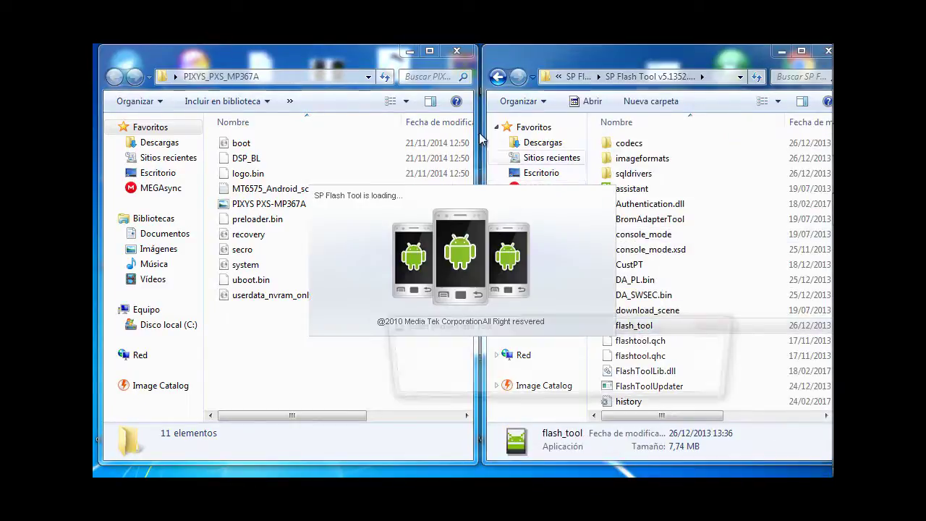
pyautogui.press('Return')
pyautogui.moveTo(541, 148); pyautogui.dragTo(503, 43)
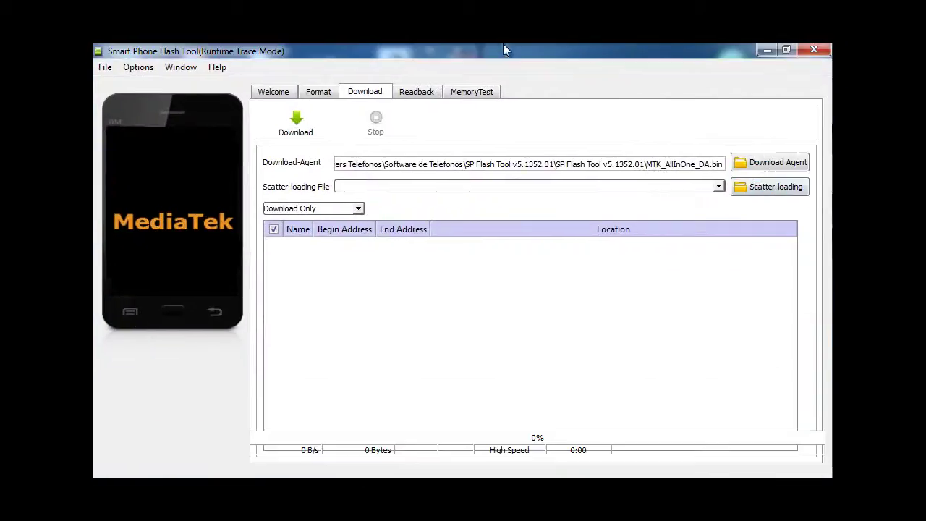
# Step: Load the MT6575_Android_scatter file from the PIXYS_PXS_MP367A folder on the desktop as the scatter-loading file
pyautogui.click(807, 191)
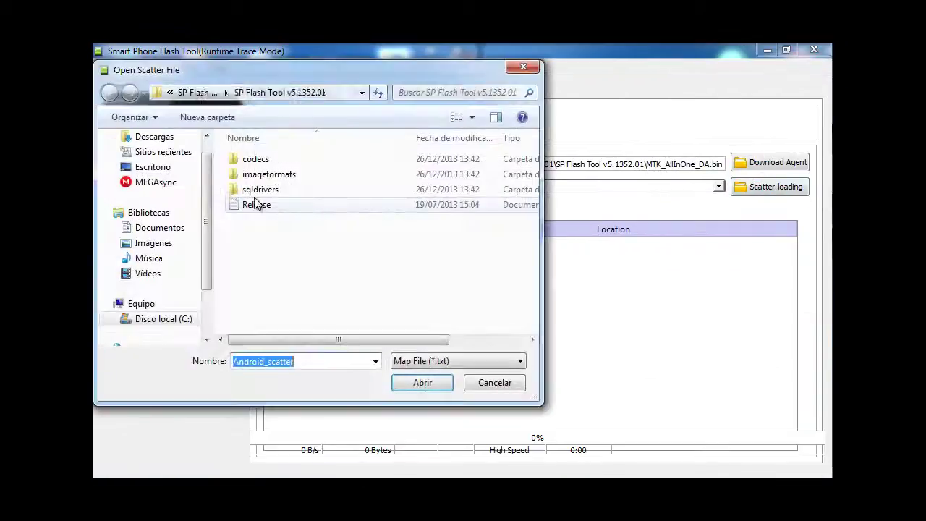
pyautogui.click(153, 167)
pyautogui.moveTo(533, 181); pyautogui.dragTo(534, 265)
pyautogui.doubleClick(345, 282)
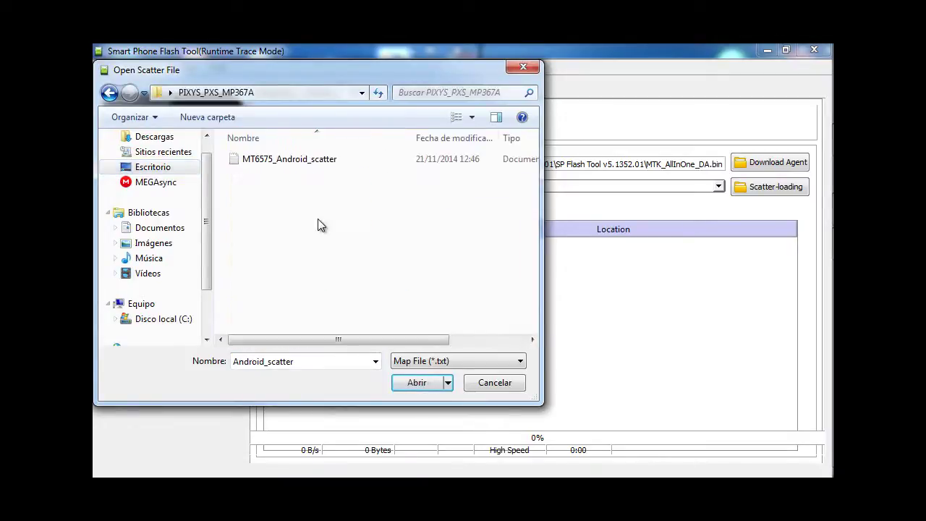
pyautogui.doubleClick(283, 164)
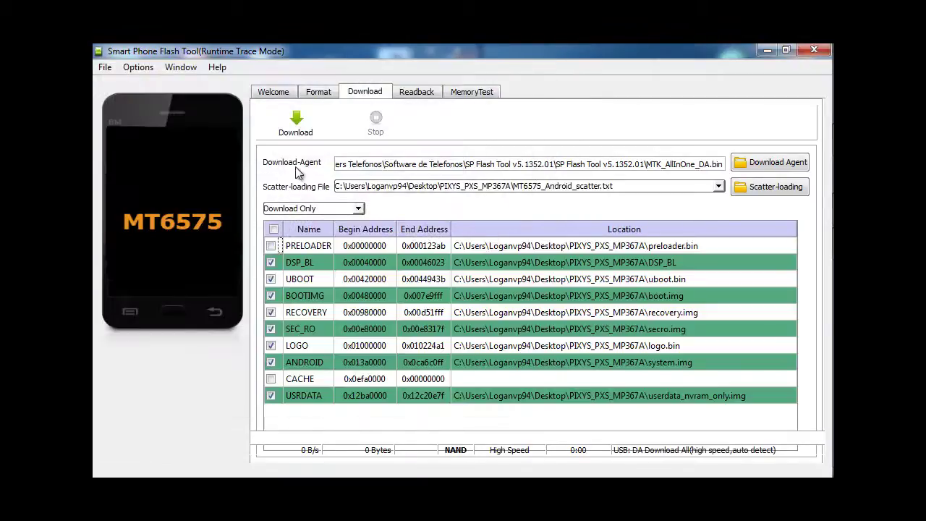
# Step: Start flashing the firmware in Download Only mode, dismissing the error dialog and restarting the download
pyautogui.click(299, 136)
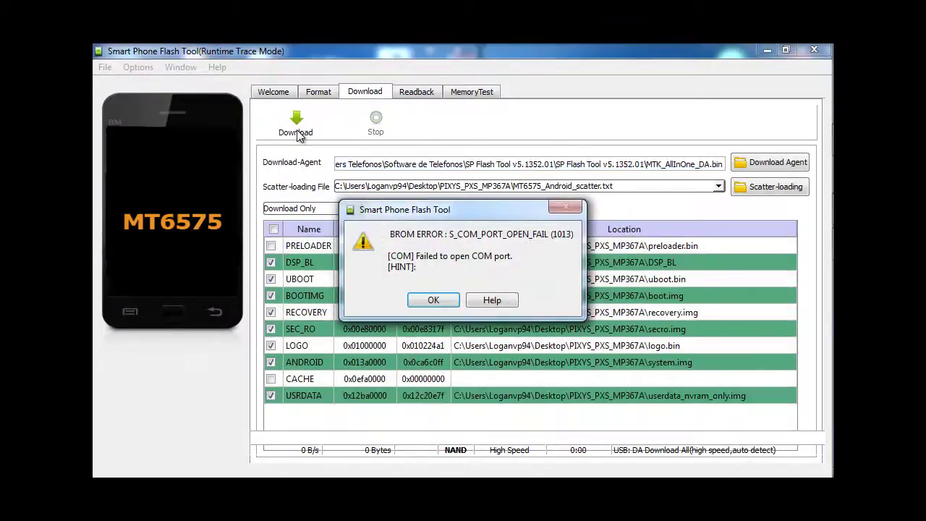
pyautogui.press('Return')
pyautogui.click(299, 136)
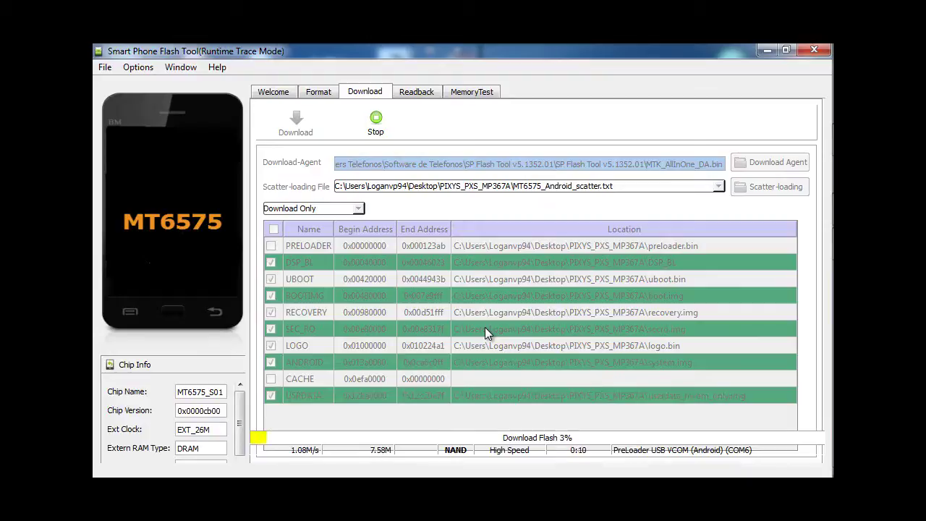
# Step: Check the flash tool's version in its parent folder in Windows Explorer, and minimize the folder window
pyautogui.moveTo(830, 199)
pyautogui.moveTo(800, 148)
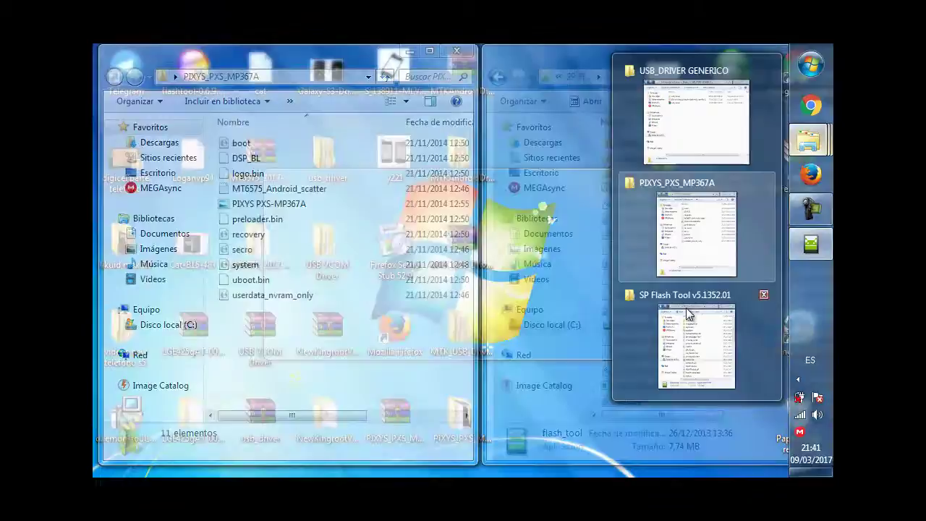
pyautogui.click(688, 313)
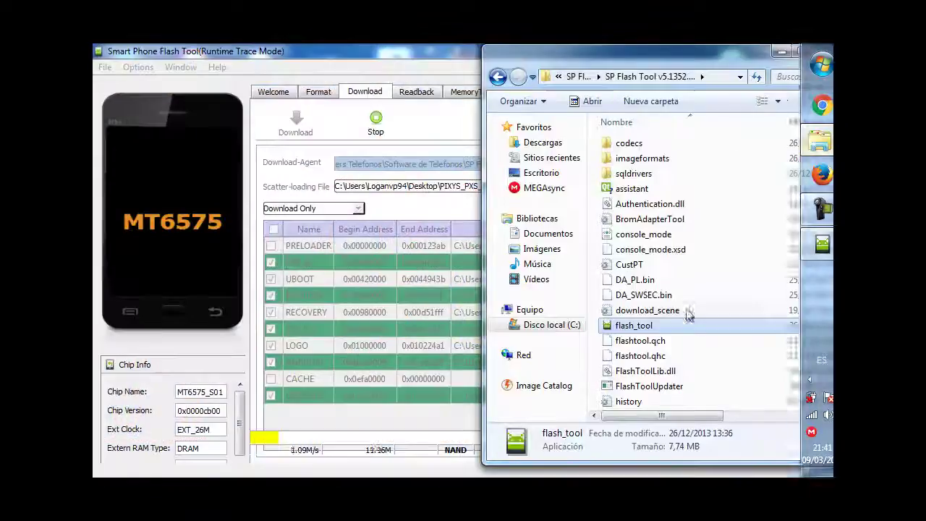
pyautogui.click(498, 77)
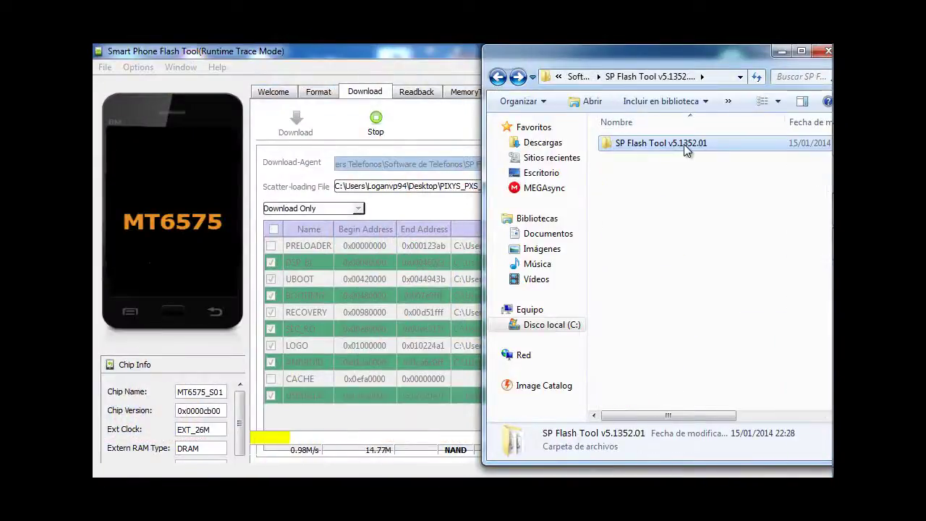
pyautogui.click(781, 52)
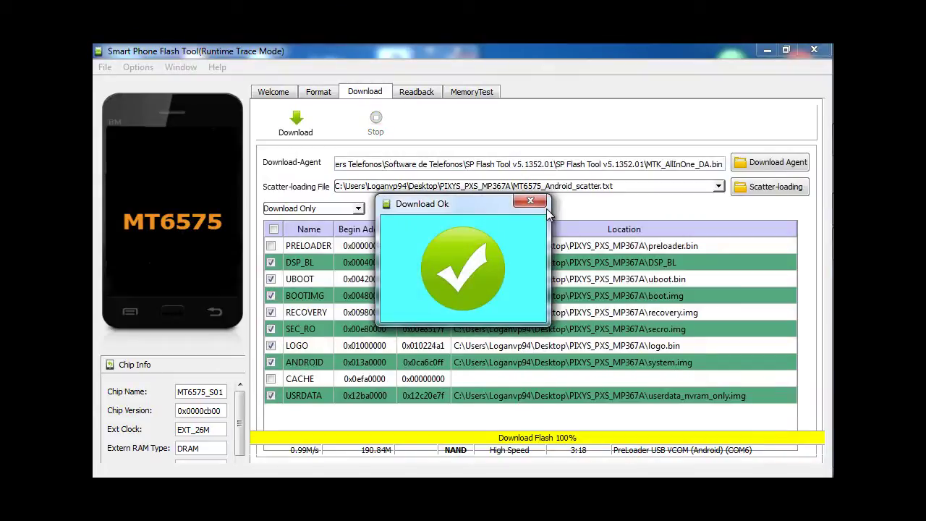
# Step: Dismiss the Download Ok dialog
pyautogui.click(546, 206)
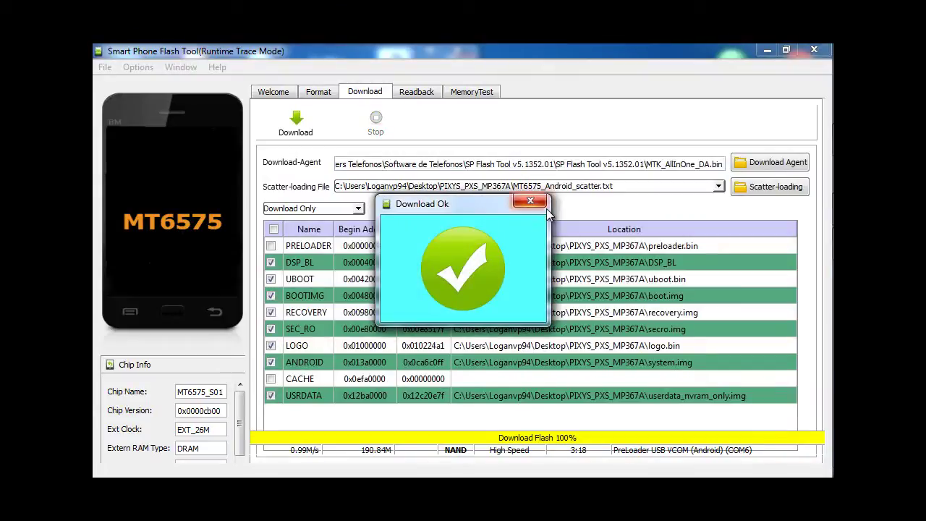